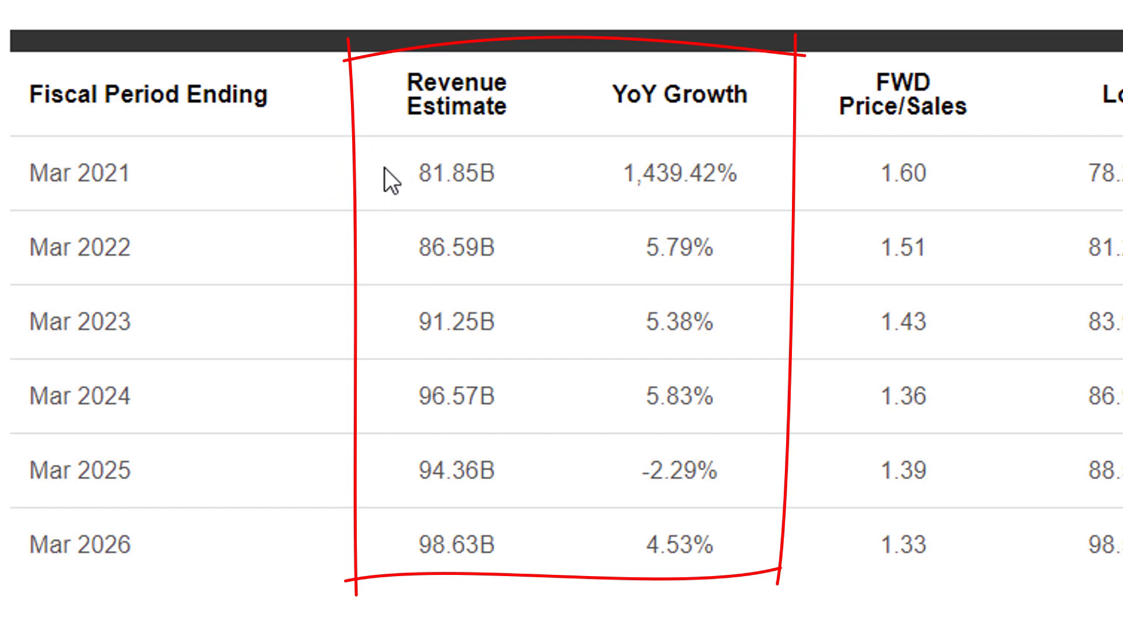
# Step: Review the revenue estimates and year-over-year growth for fiscal periods Mar 2021 to Mar 2026
pyautogui.doubleClick(435, 176)
pyautogui.click(501, 176)
pyautogui.moveTo(749, 168); pyautogui.dragTo(610, 169)
pyautogui.click(610, 169)
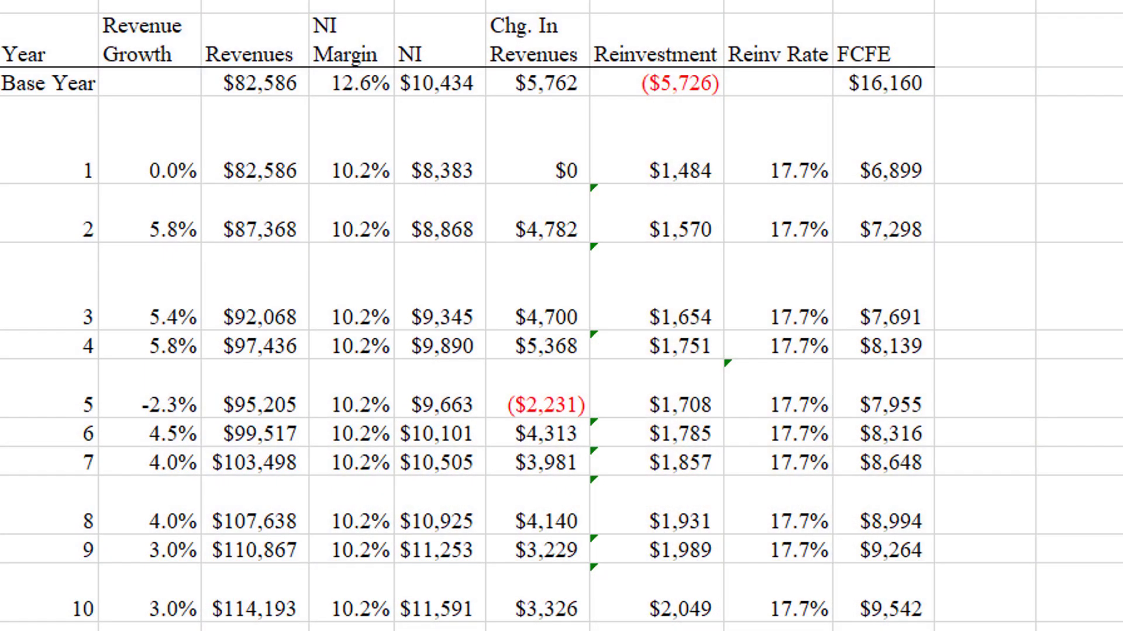
# Step: Examine the projected revenue growth rates and revenues from the base year through year 10 in the forecast table
pyautogui.click(655, 141)
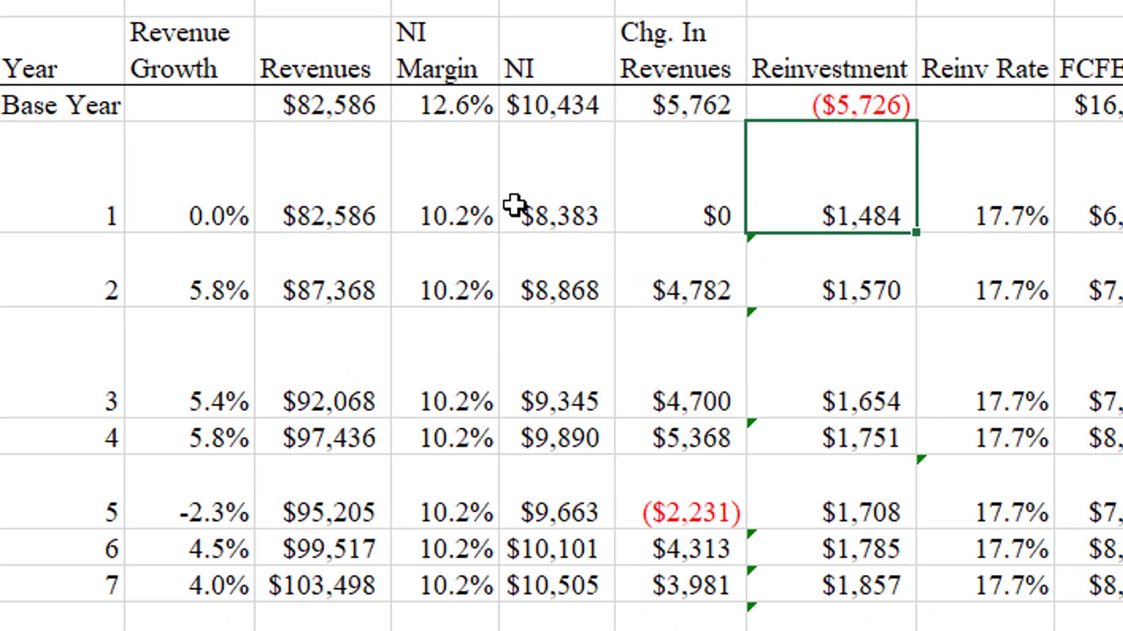
pyautogui.click(336, 199)
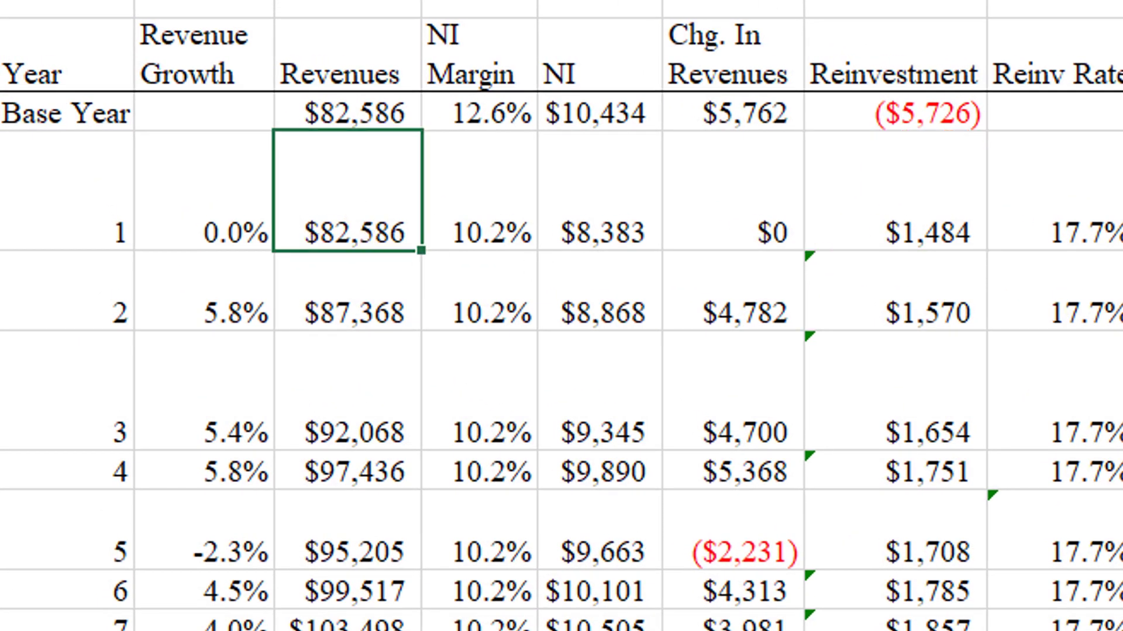
pyautogui.moveTo(208, 301); pyautogui.dragTo(192, 569)
pyautogui.click(195, 584)
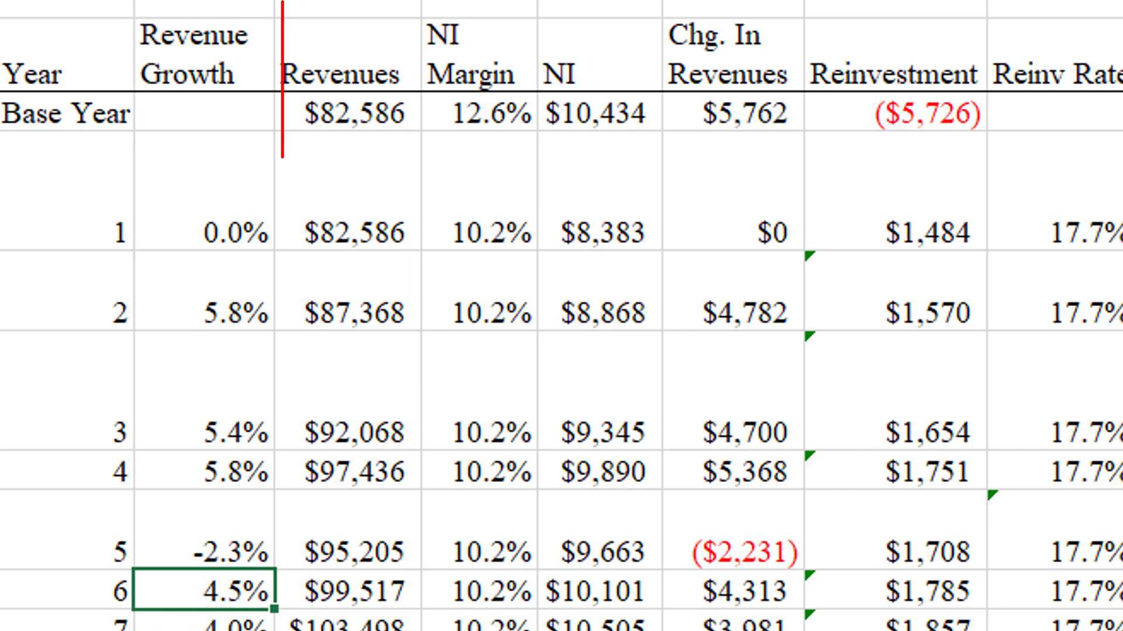
pyautogui.click(351, 315)
pyautogui.click(331, 117)
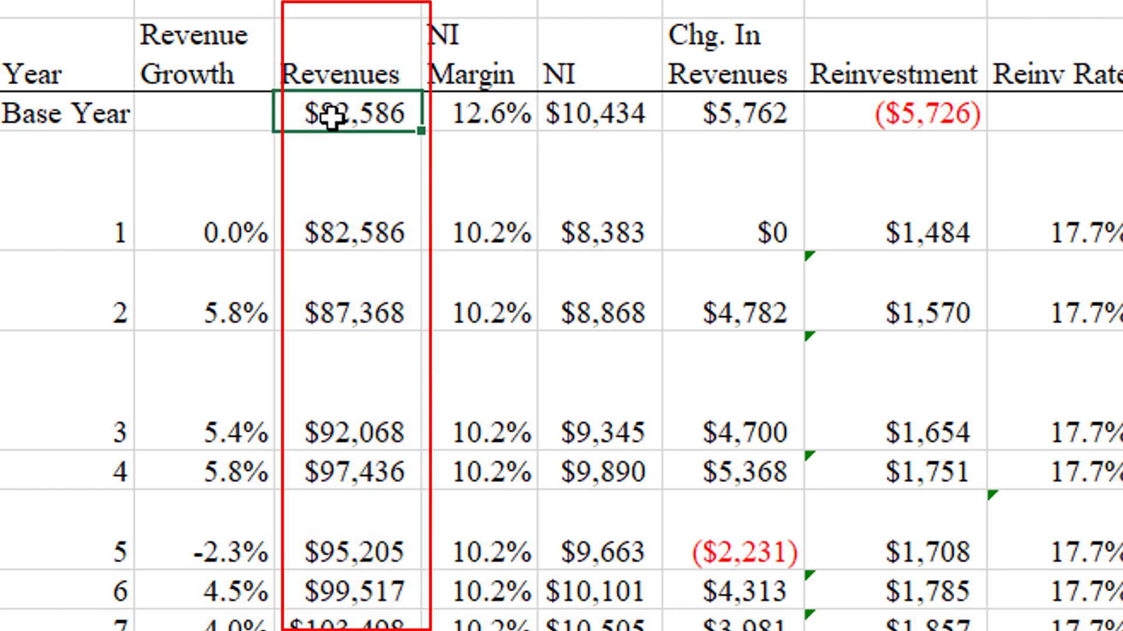
pyautogui.click(332, 190)
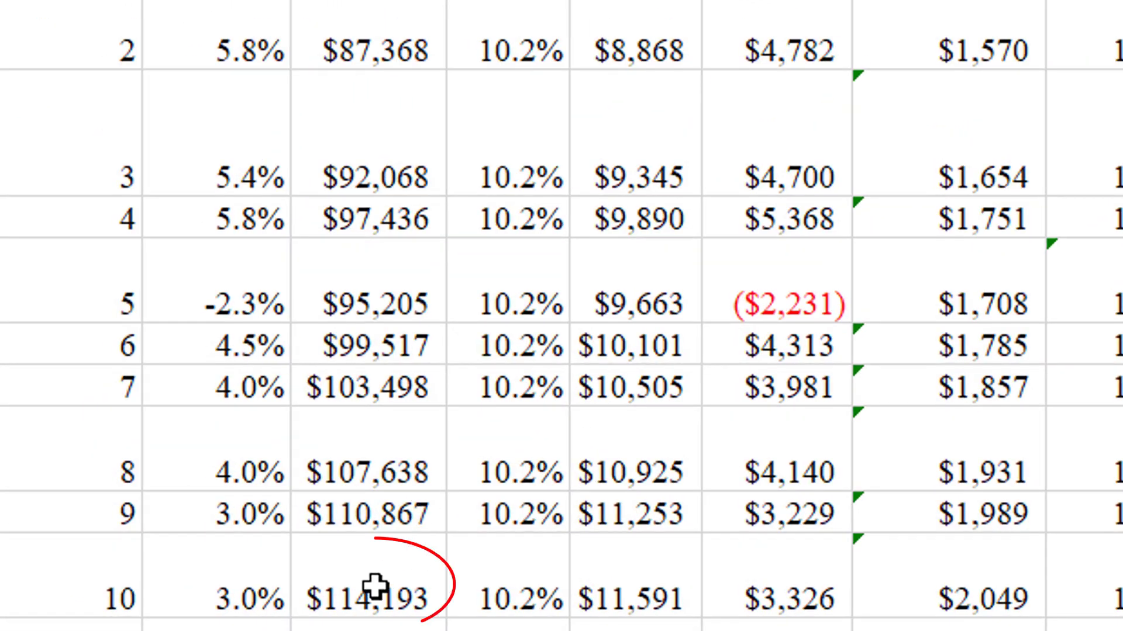
pyautogui.click(271, 598)
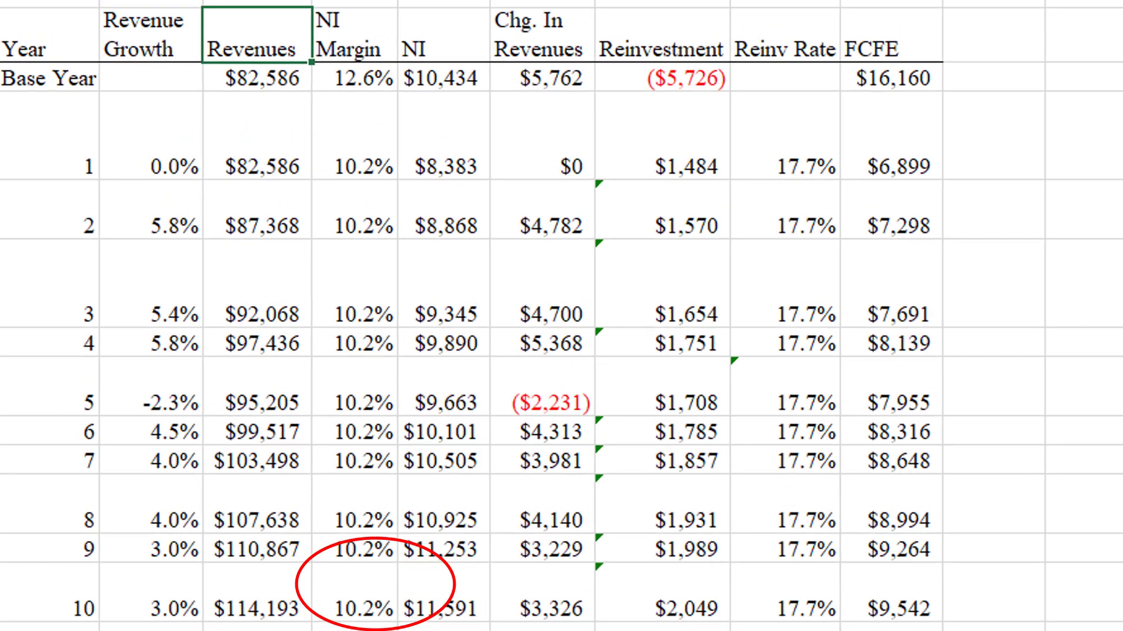
# Step: Examine the forecast table's net income margin, net income, reinvestment and FCFE columns
pyautogui.click(420, 55)
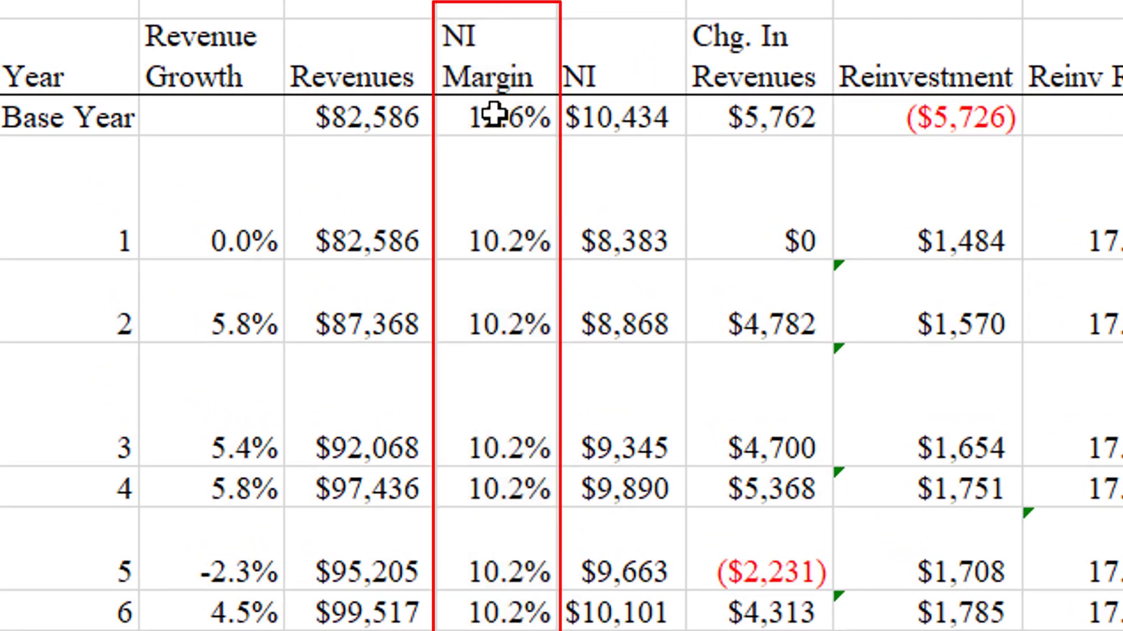
pyautogui.click(497, 244)
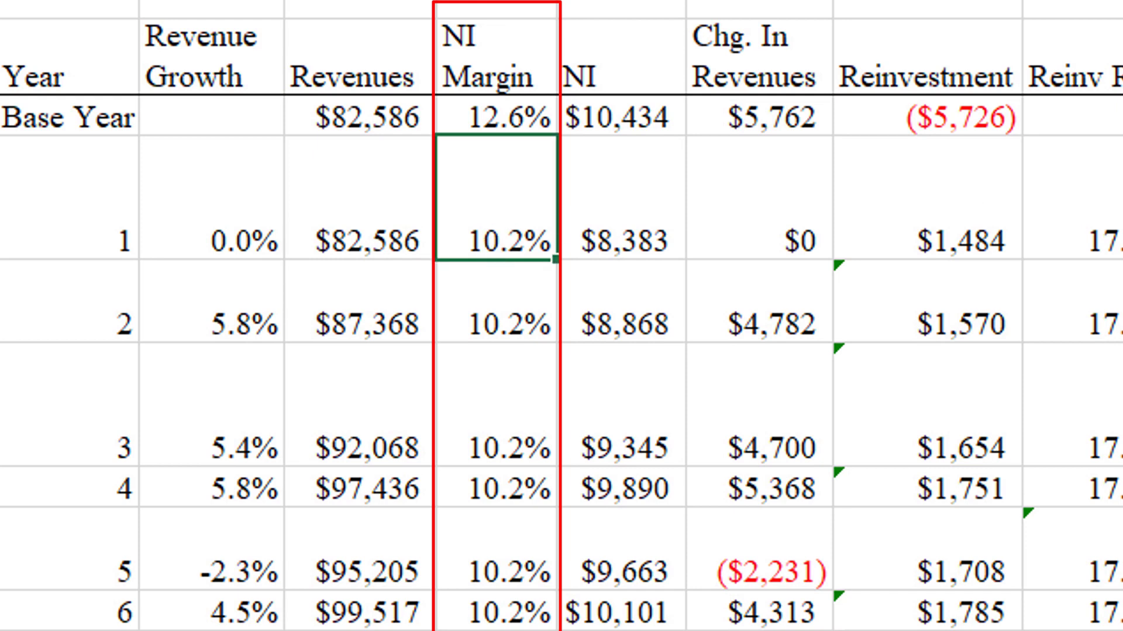
pyautogui.click(622, 6)
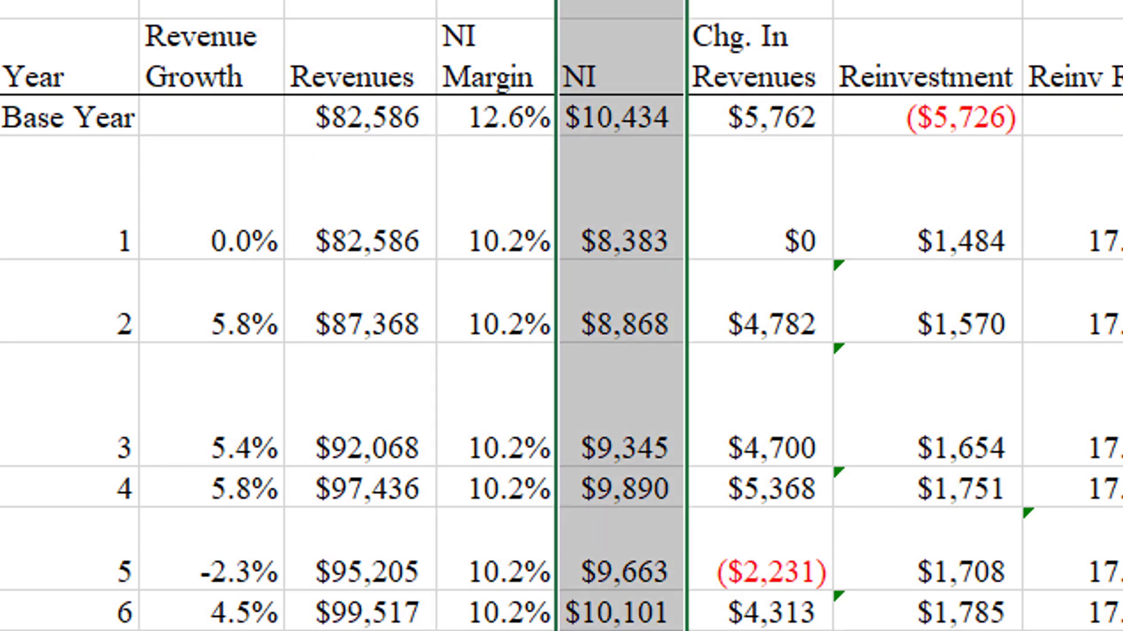
pyautogui.click(612, 83)
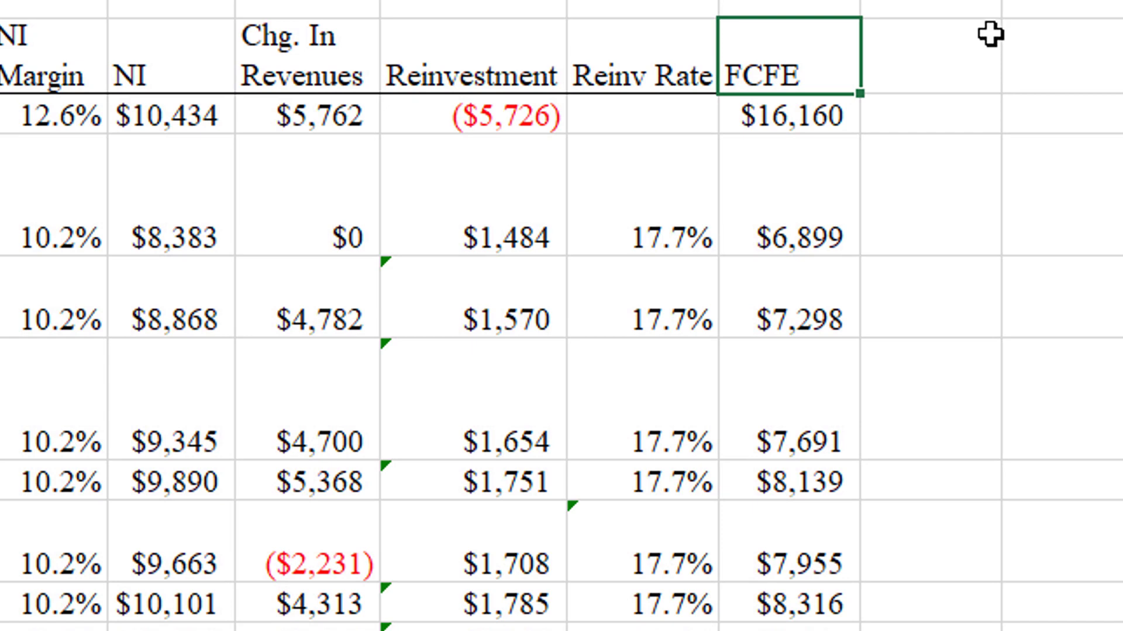
pyautogui.click(700, 154)
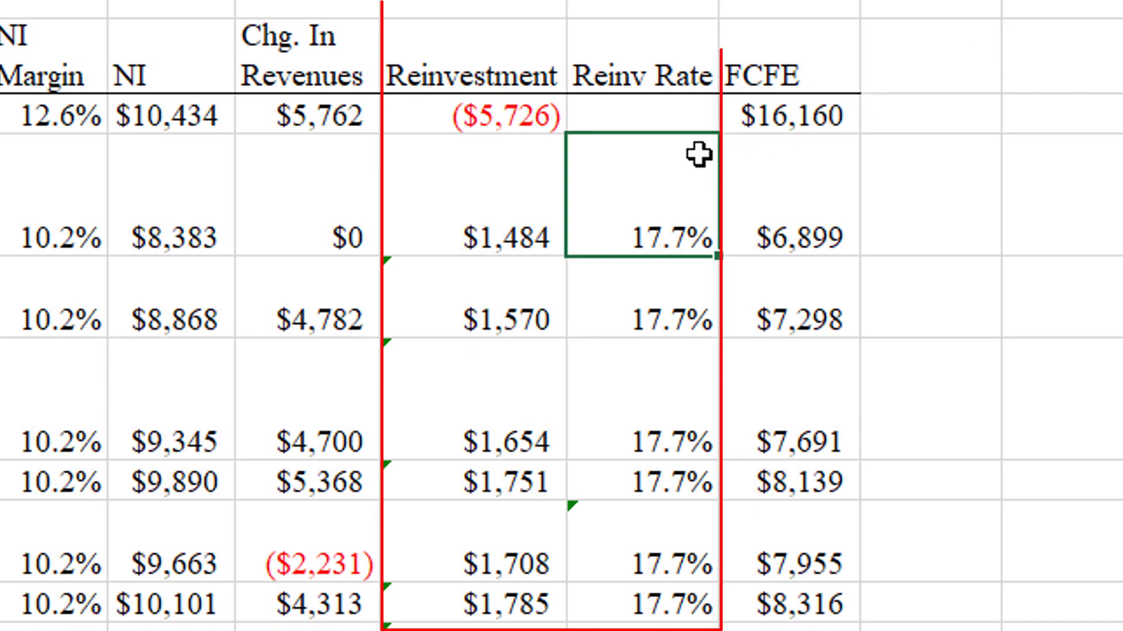
pyautogui.click(505, 222)
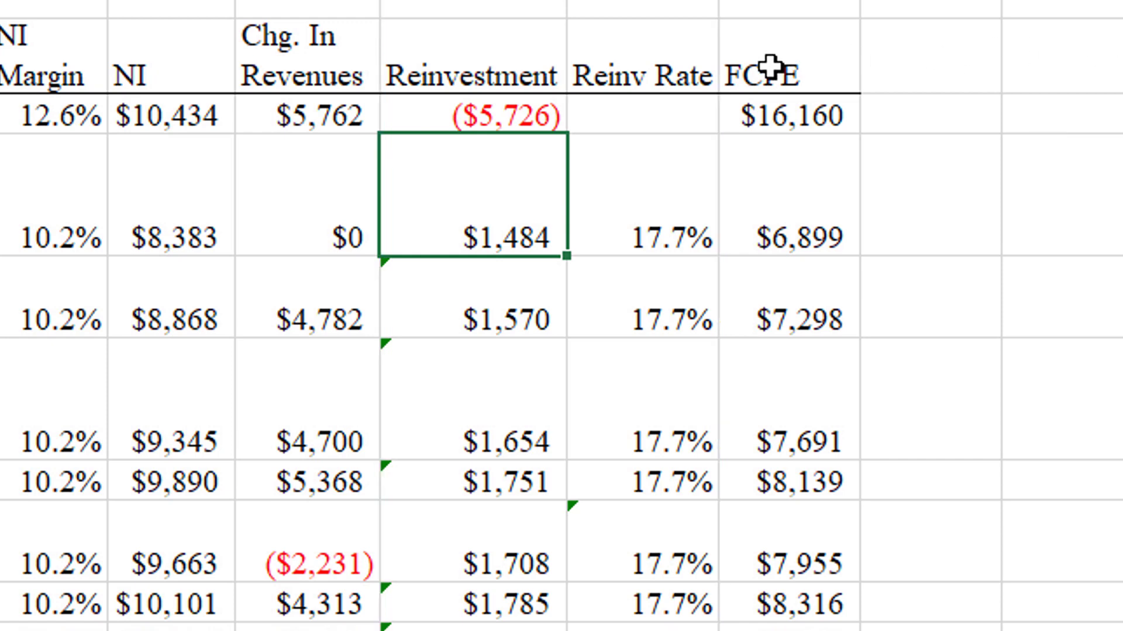
pyautogui.click(835, 64)
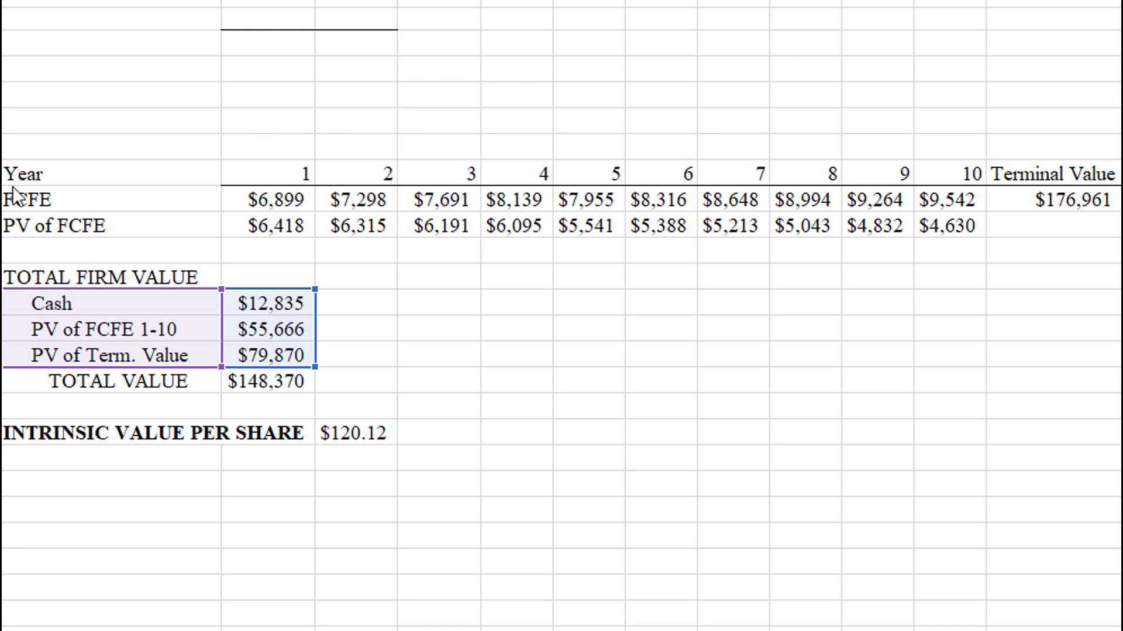
# Step: Review the yearly FCFE, terminal value, total firm value and intrinsic value per share in the valuation section
pyautogui.moveTo(269, 205); pyautogui.dragTo(910, 198)
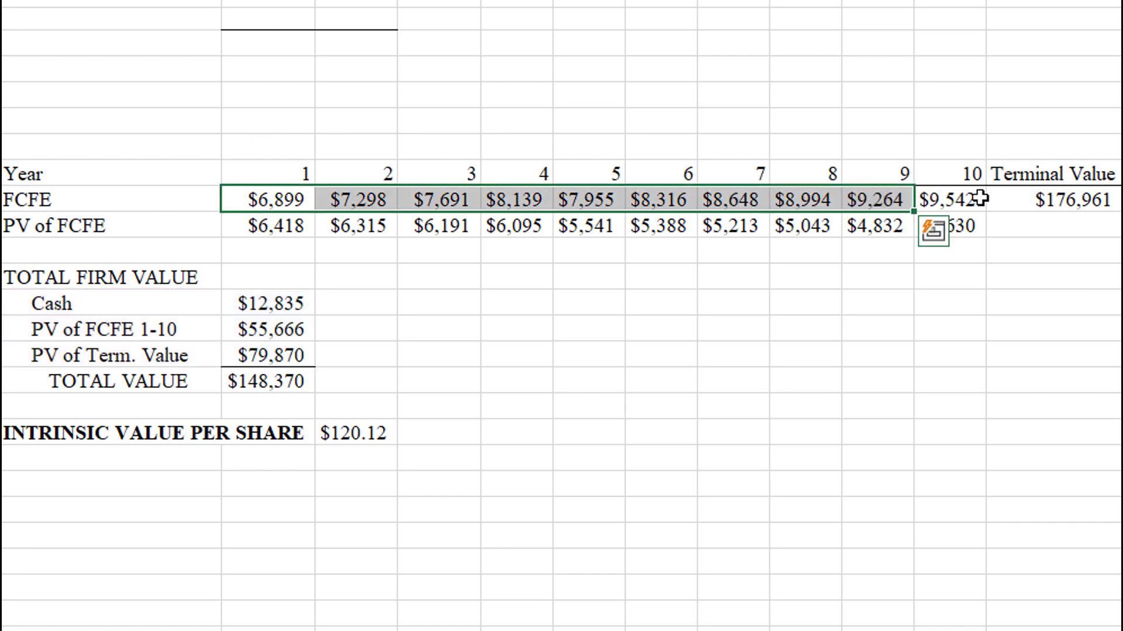
pyautogui.click(1002, 198)
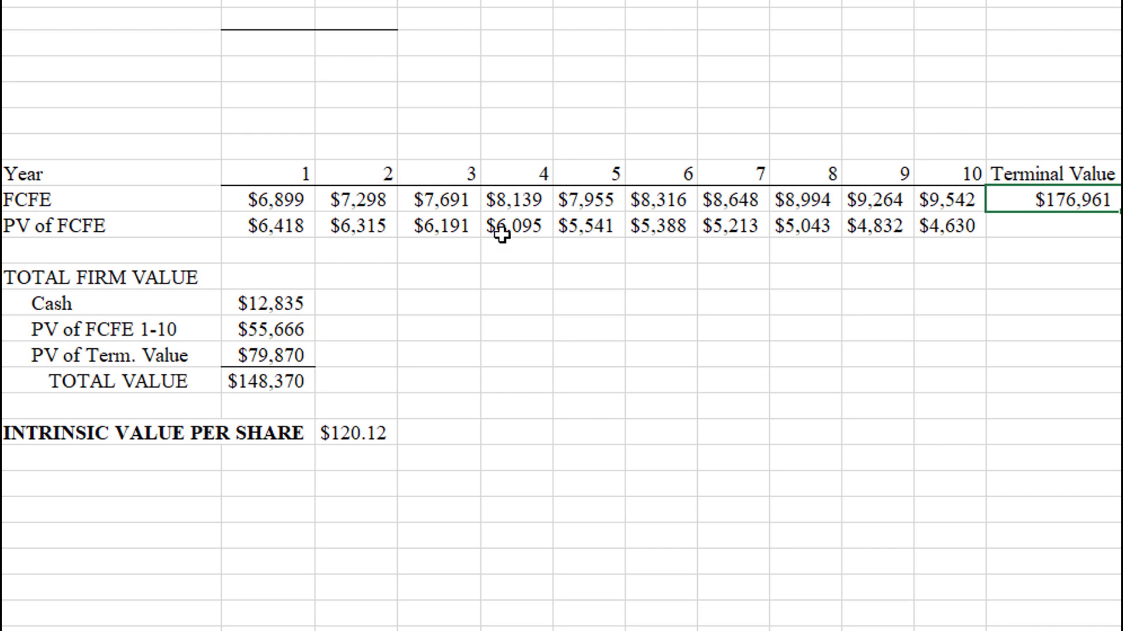
pyautogui.click(171, 281)
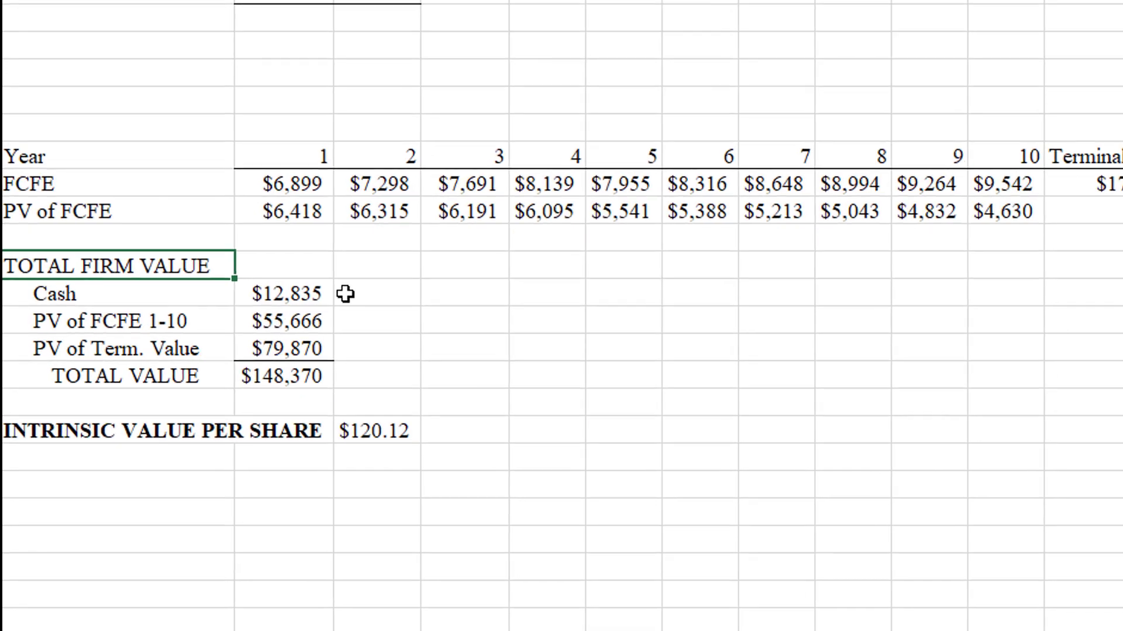
pyautogui.click(308, 371)
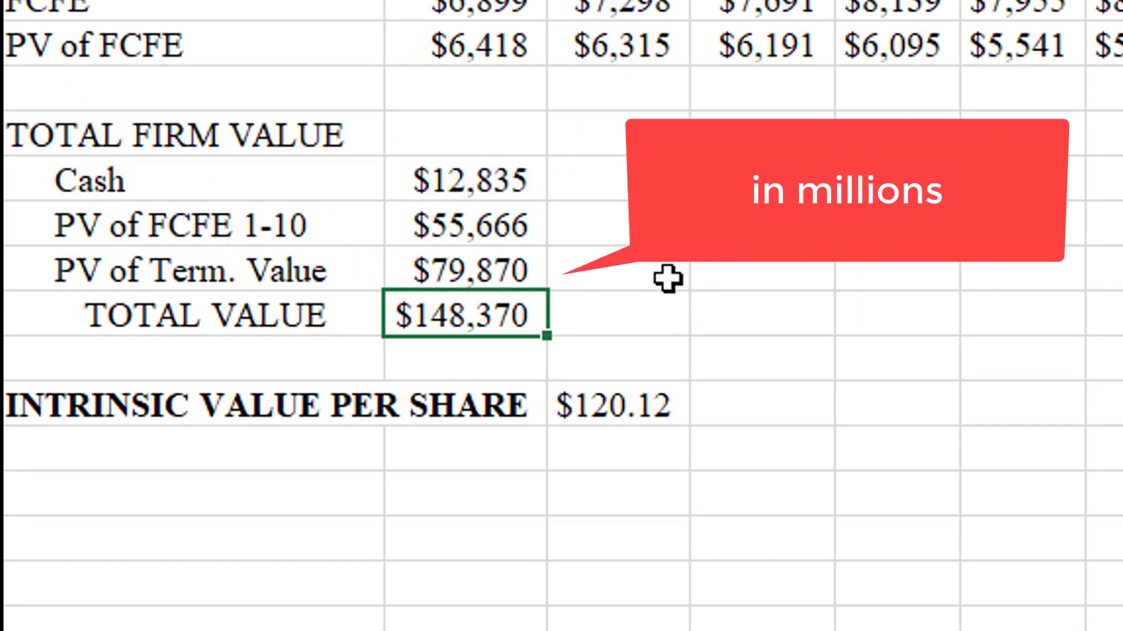
pyautogui.click(624, 406)
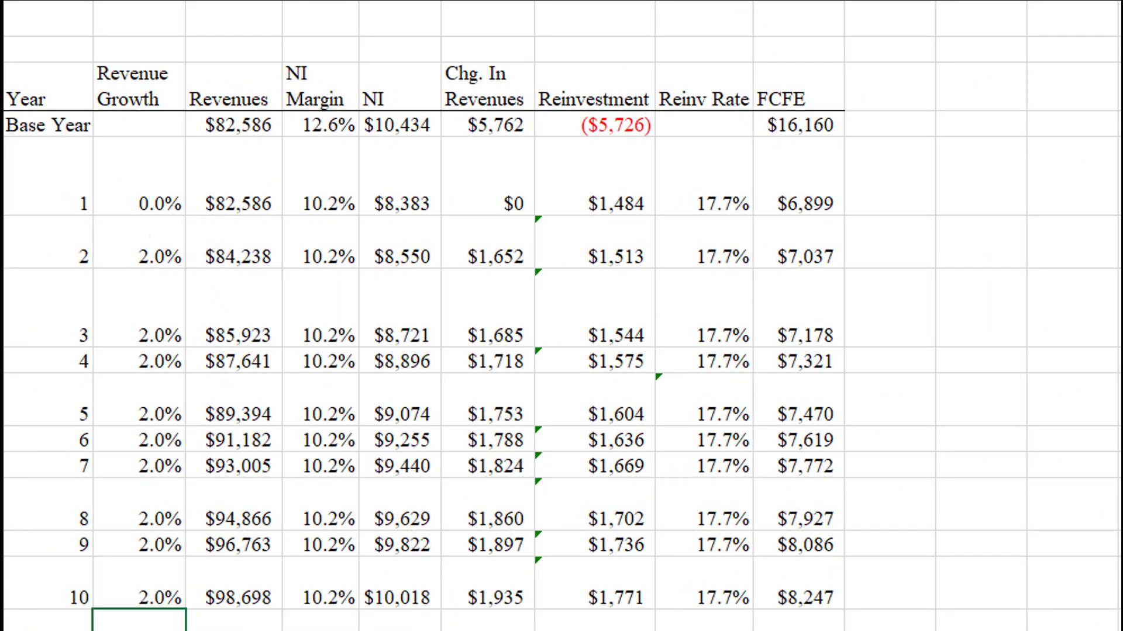
# Step: Examine the Revenue Growth column in the forecast scenario that uses 2.0% growth from year 2 onward
pyautogui.hotkey('ctrl', 'space')
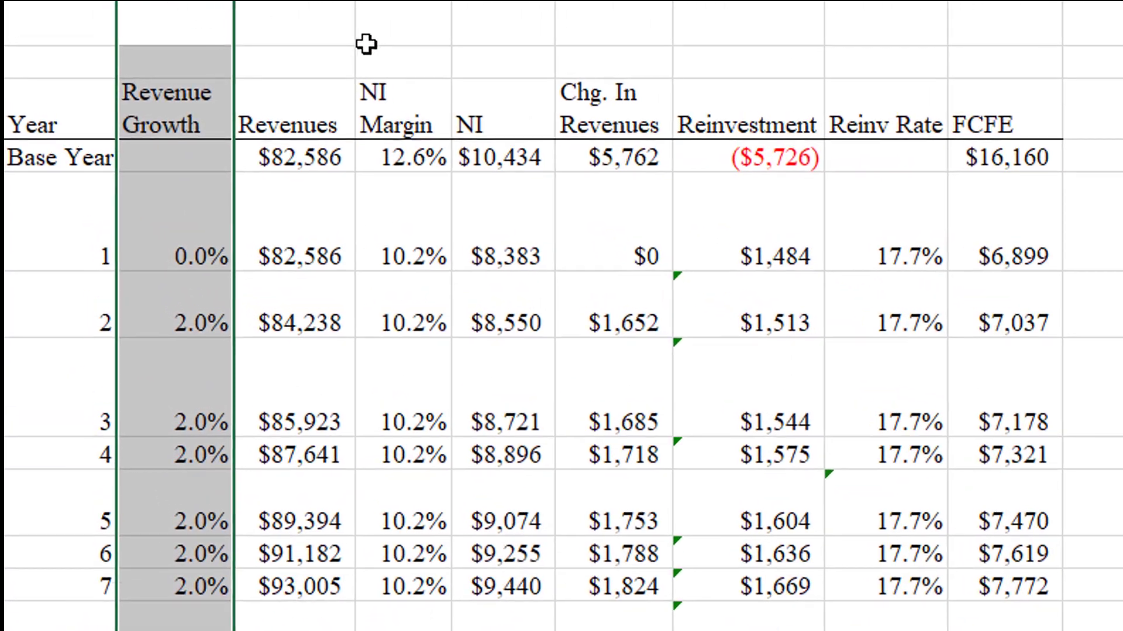
pyautogui.click(288, 31)
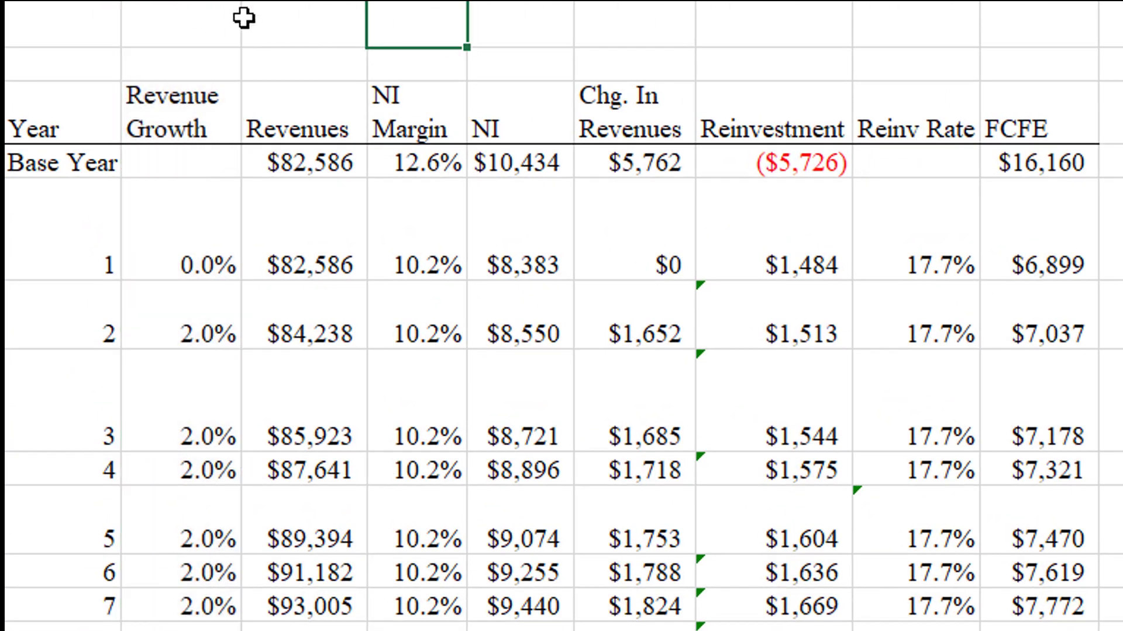
pyautogui.click(180, 2)
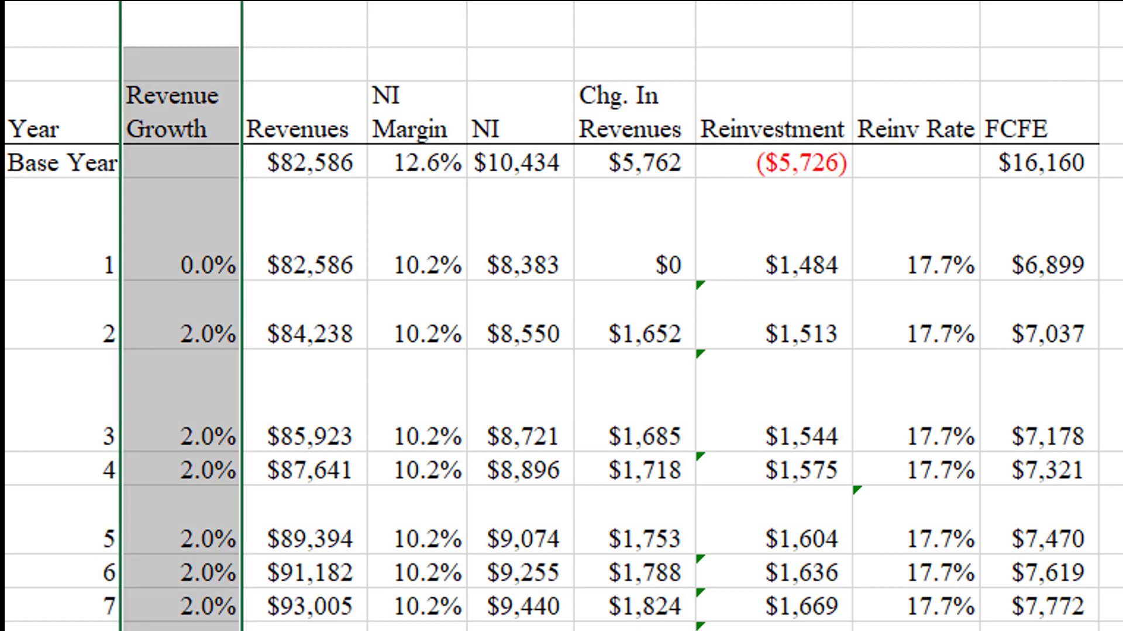
pyautogui.click(417, 1)
pyautogui.click(316, 30)
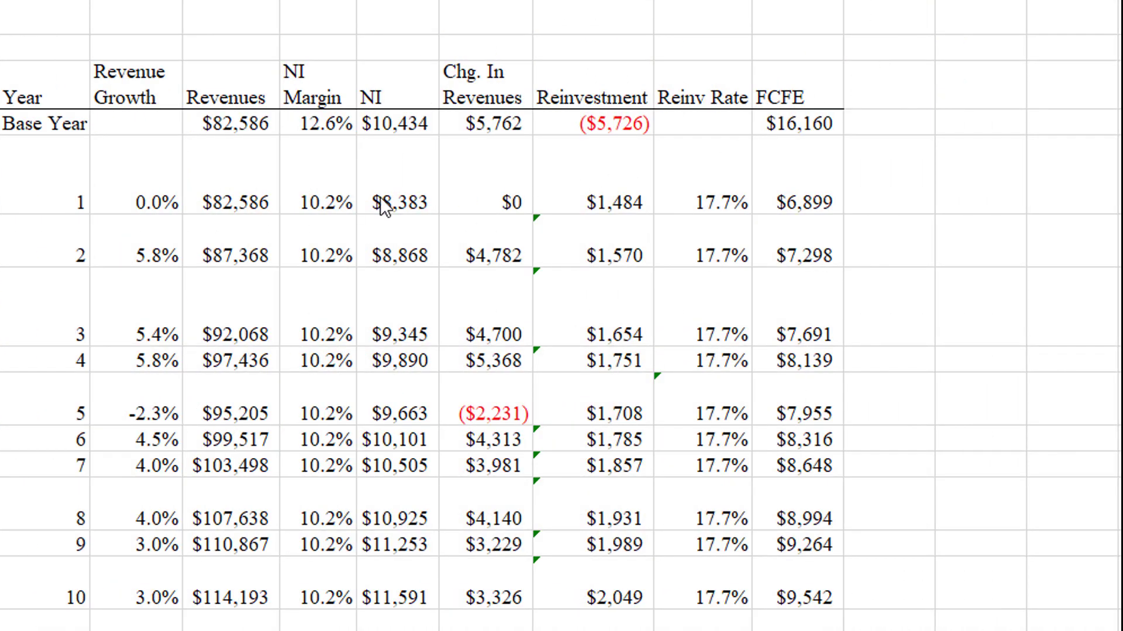
# Step: Set the year 1 NI Margin to 12.6% in the forecast with varying revenue growth rates
pyautogui.click(334, 183)
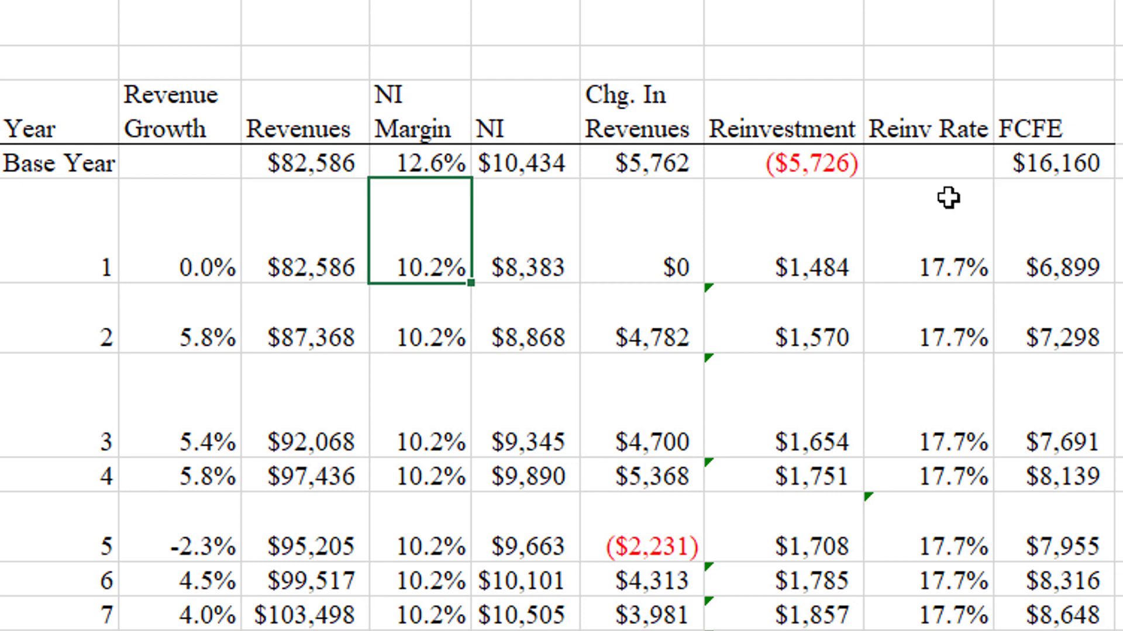
pyautogui.write('12.6')
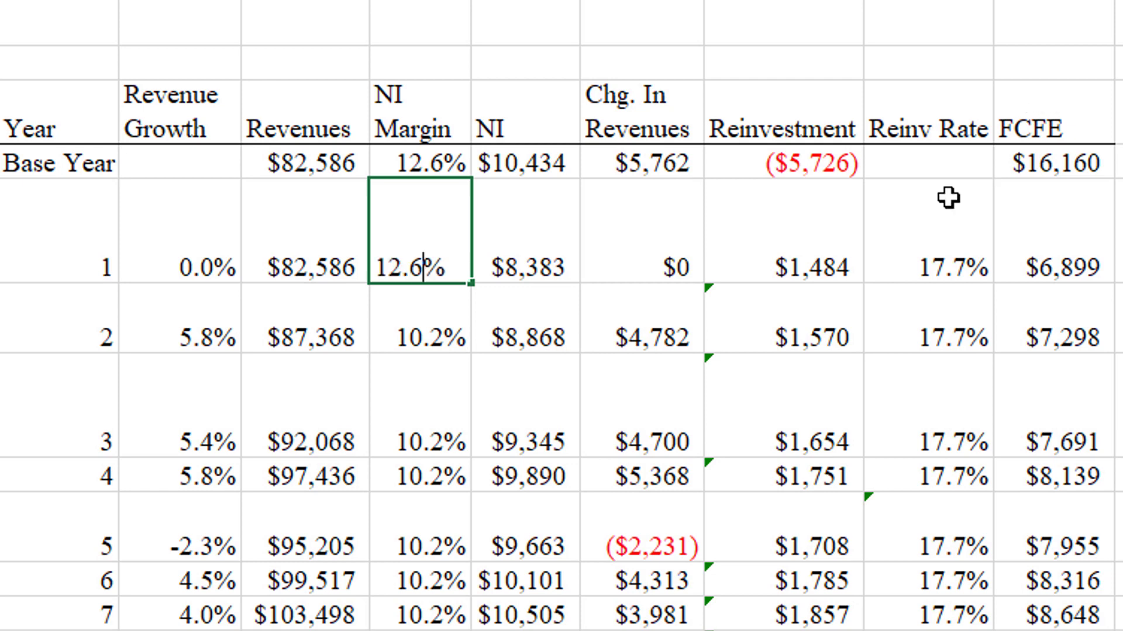
pyautogui.press('Return')
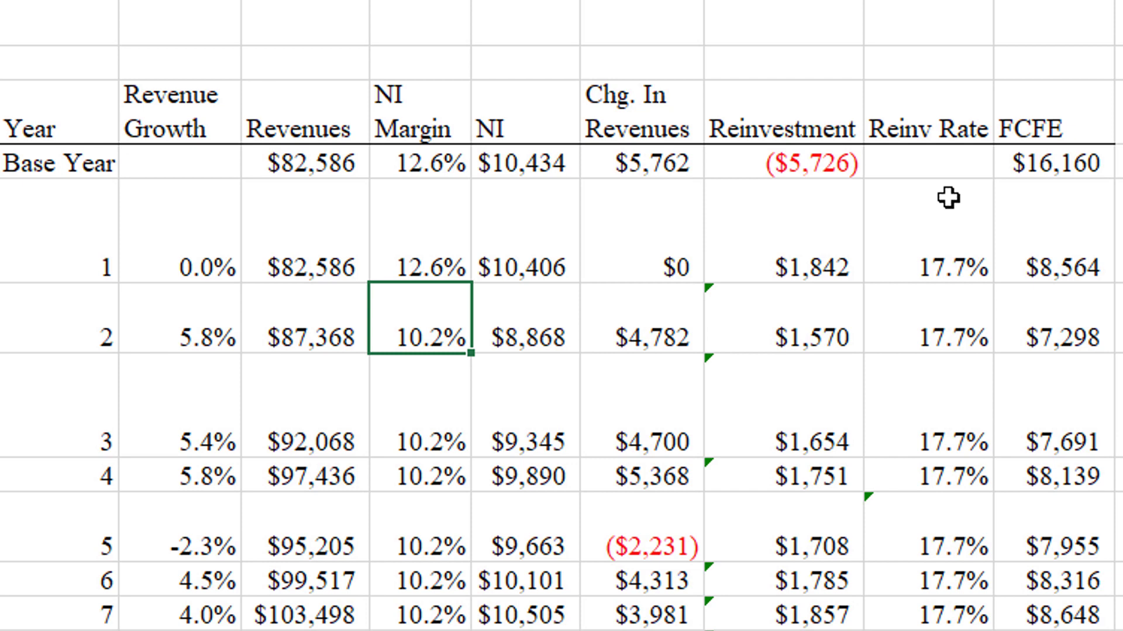
# Step: Enter a year 2 NI Margin formula that adds 0.0005 to the year 1 margin in D5
pyautogui.write('=')
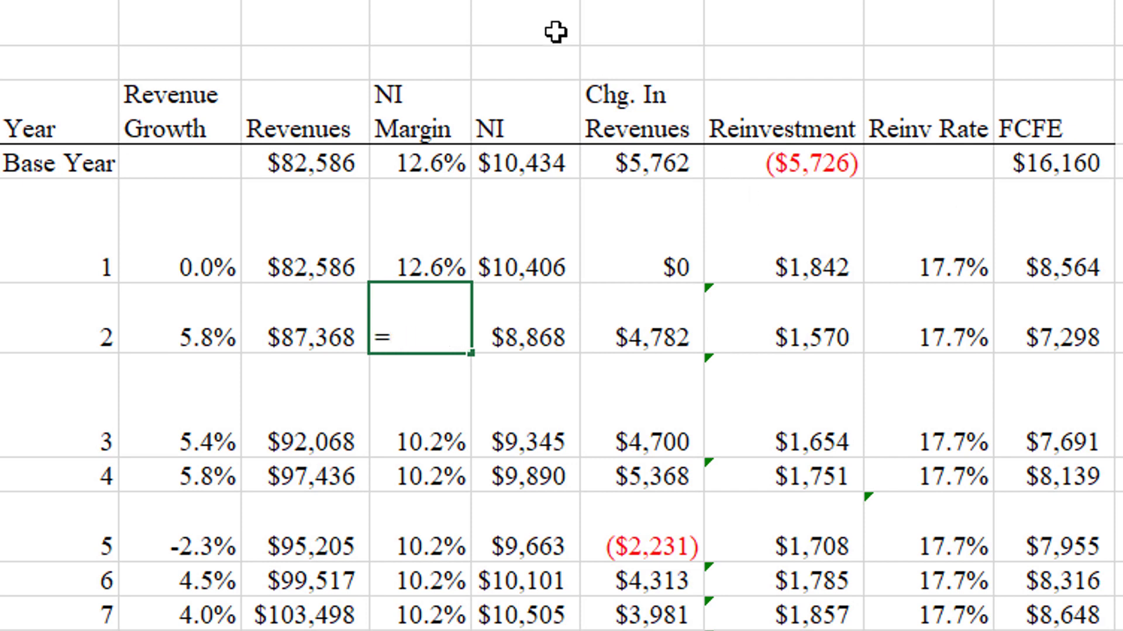
pyautogui.click(387, 251)
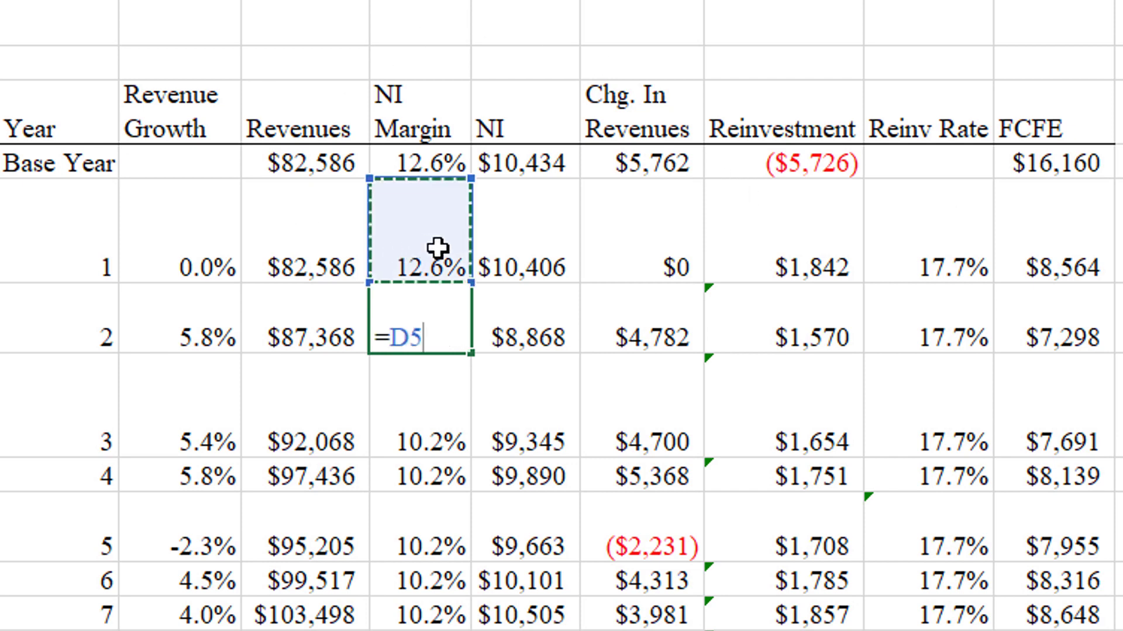
pyautogui.write('+.0005')
pyautogui.press('Return')
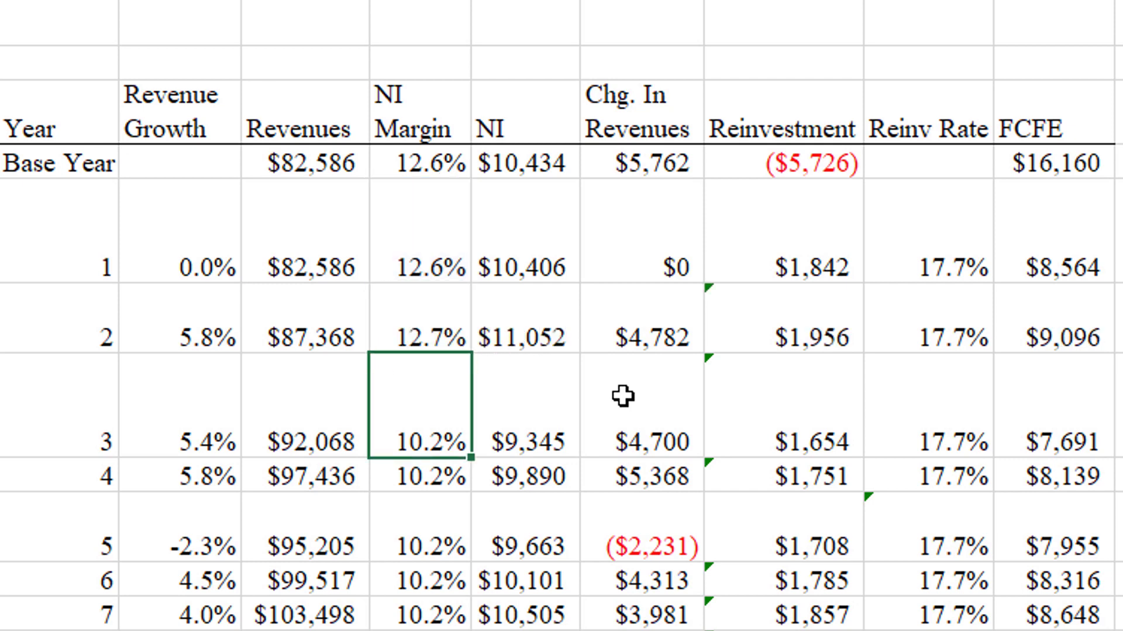
# Step: Change the year 2 NI Margin increment to 0.0009 and fill the formula down the following years
pyautogui.click(404, 328)
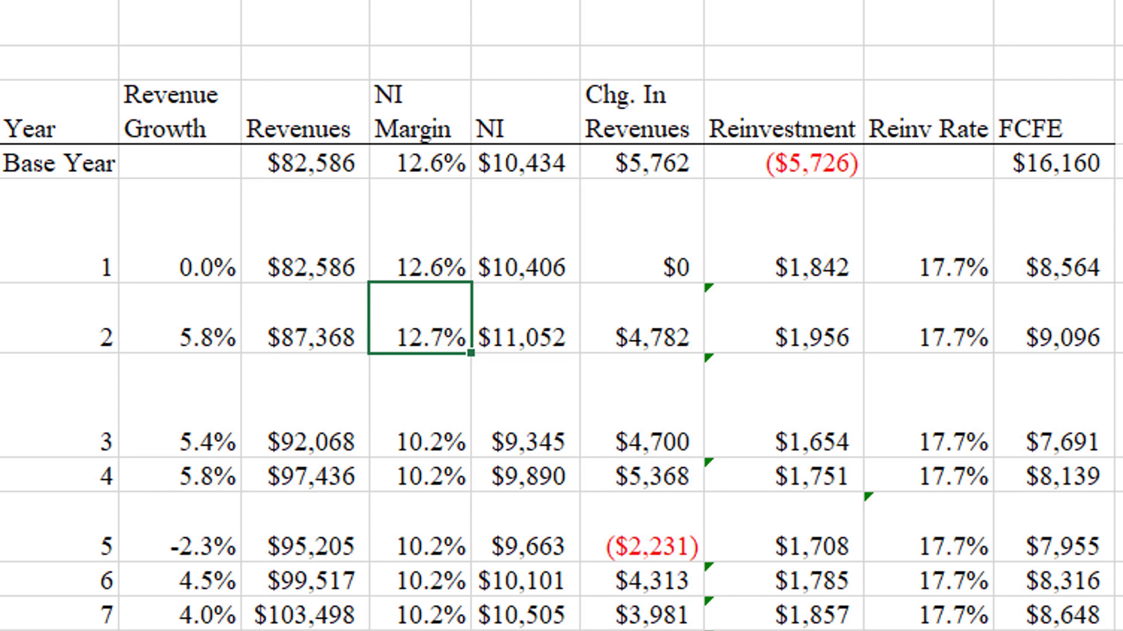
pyautogui.press('F2')
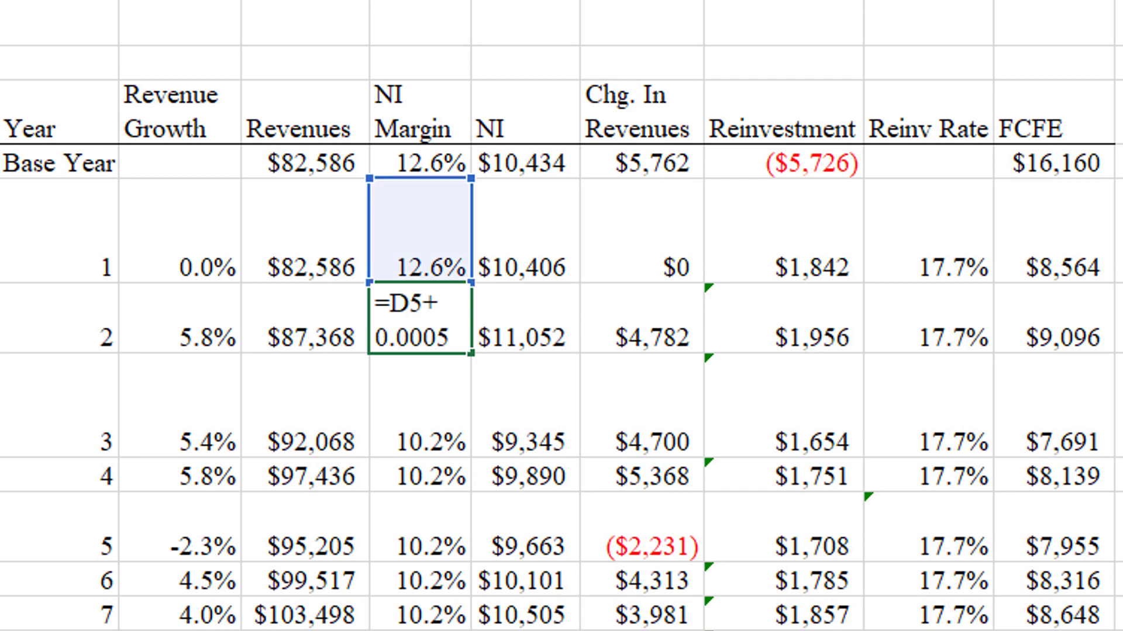
pyautogui.press('BackSpace')
pyautogui.write('9')
pyautogui.press('Return')
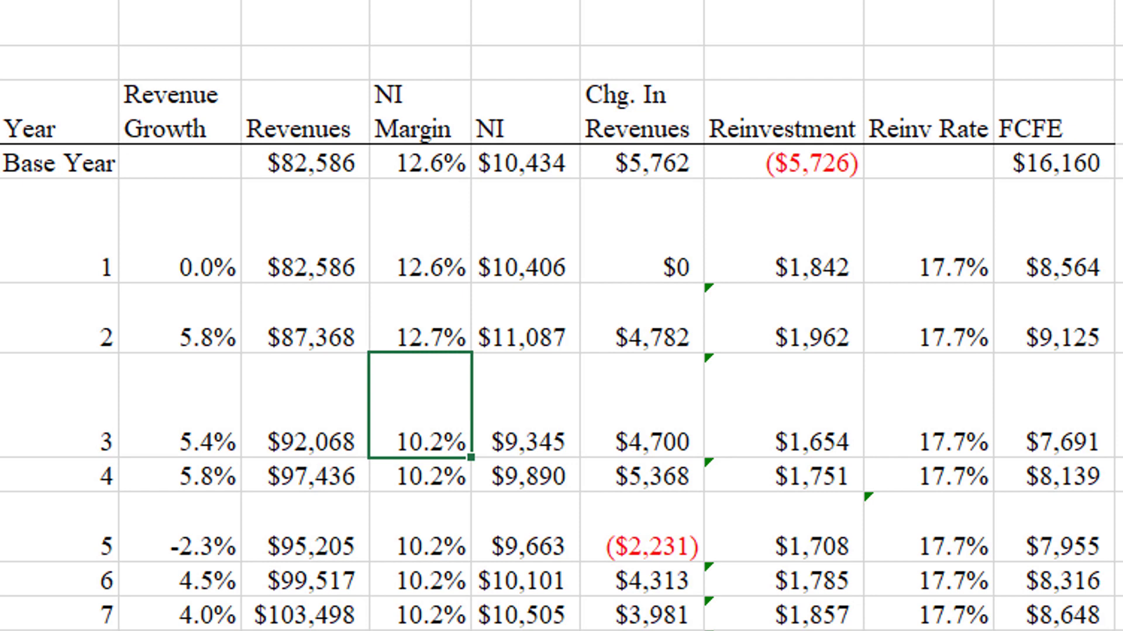
pyautogui.click(441, 313)
pyautogui.moveTo(480, 373); pyautogui.dragTo(477, 630)
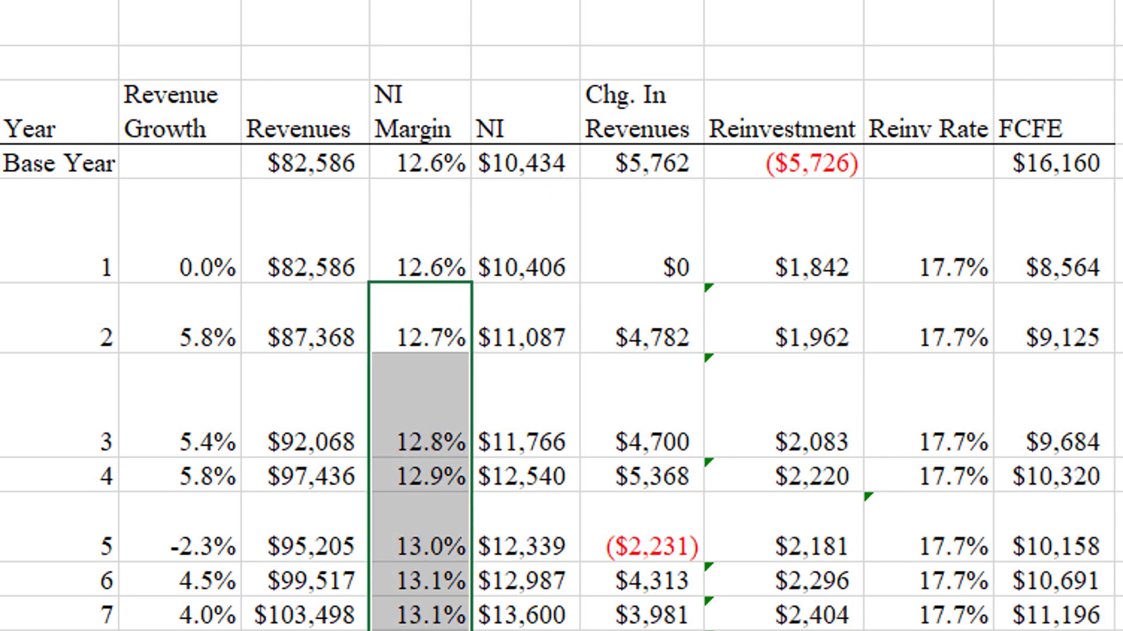